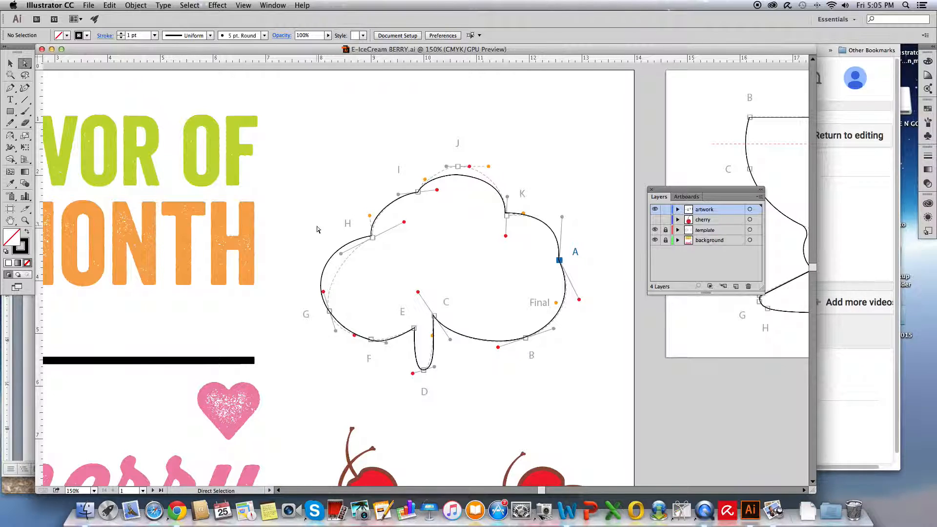
- Hide the template layer and show the cherry layer
click(655, 229)
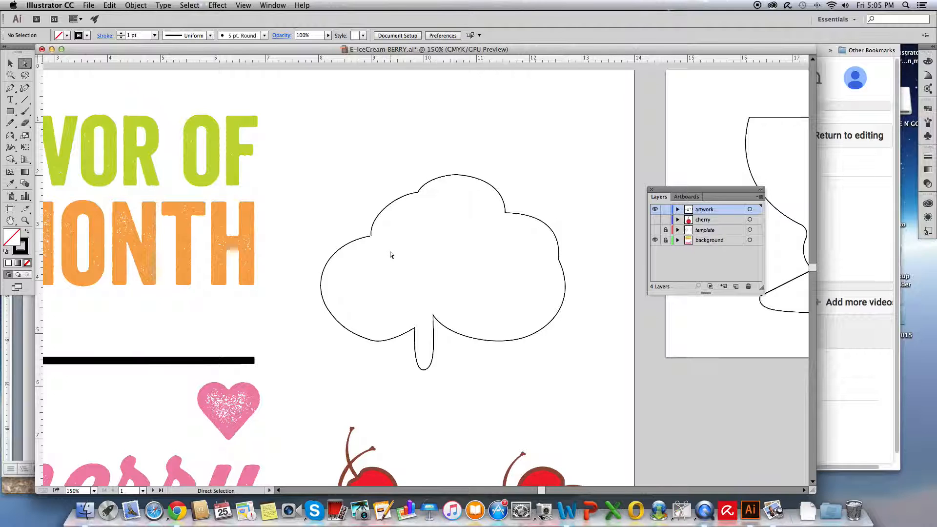
click(655, 221)
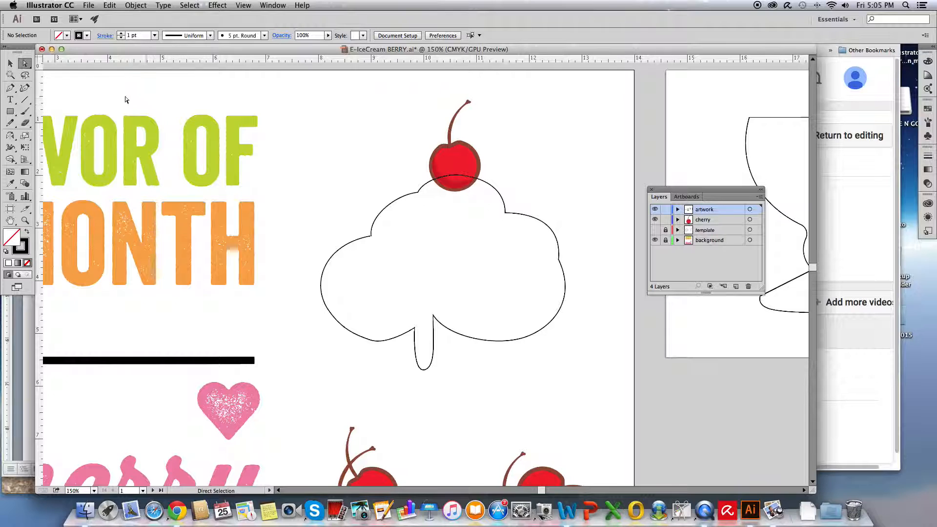
- Add an anchor point where the ice cream outline meets the cherry's right edge and raise it slightly
click(517, 214)
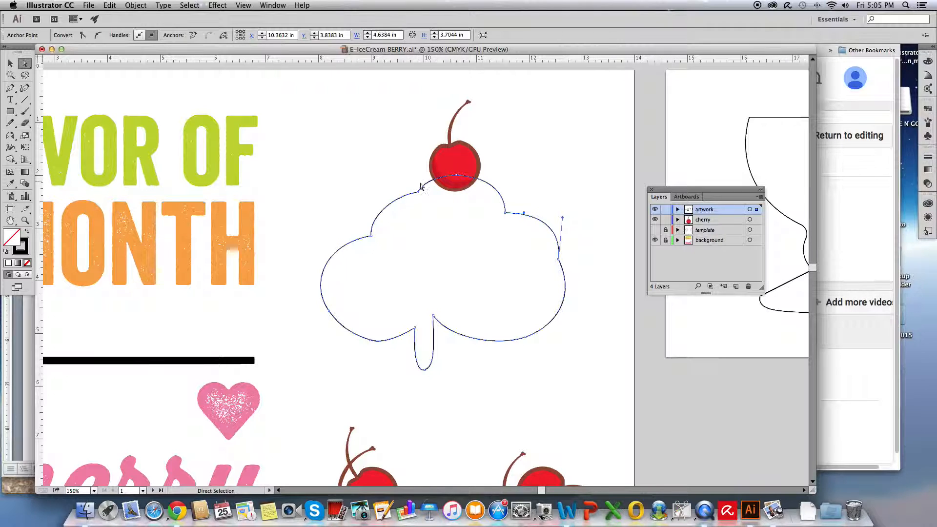
click(11, 88)
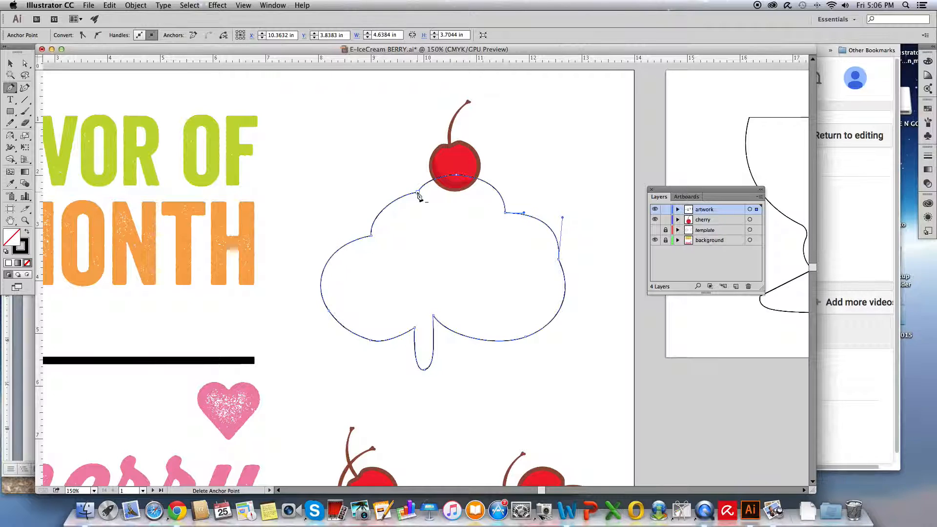
click(480, 183)
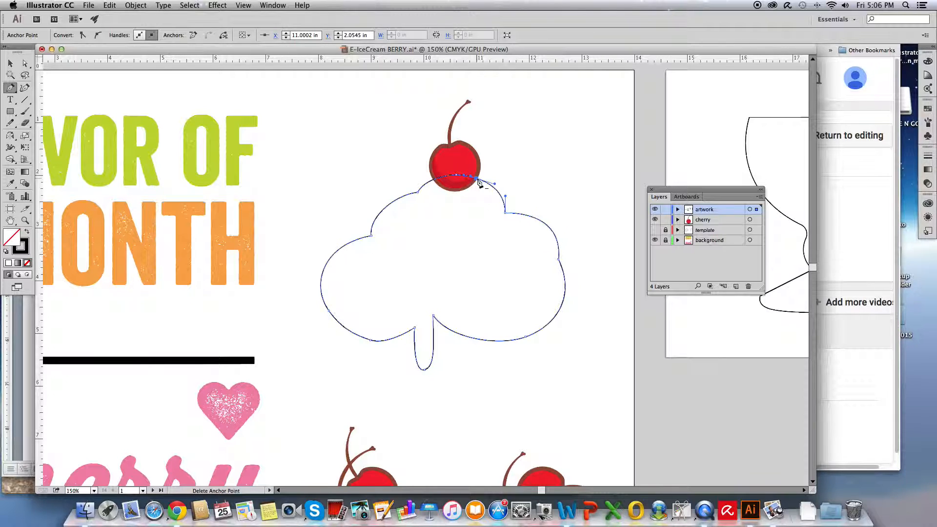
key(super)
drag(477, 182, 478, 169)
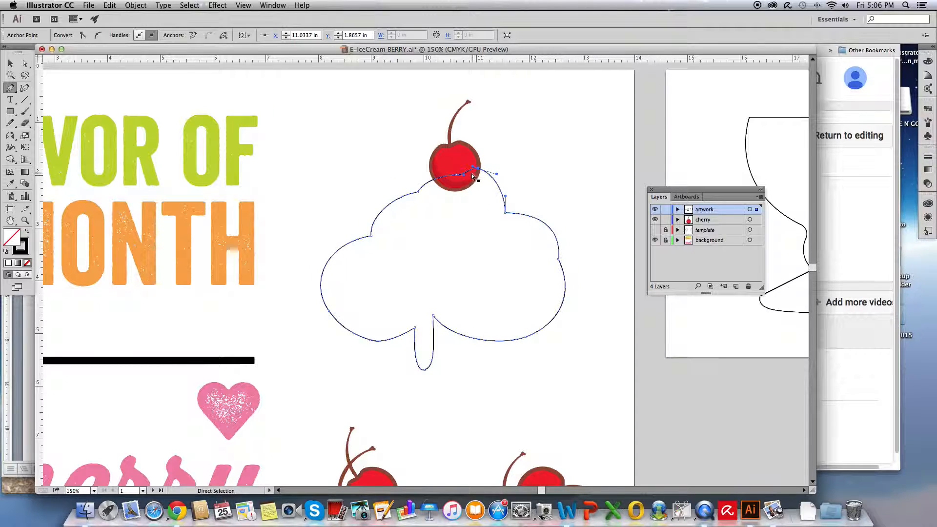
- Add a matching anchor point at the cherry's left edge, raise it slightly, and deselect the outline
click(433, 179)
key(super)
super+click(434, 180)
drag(434, 175, 434, 173)
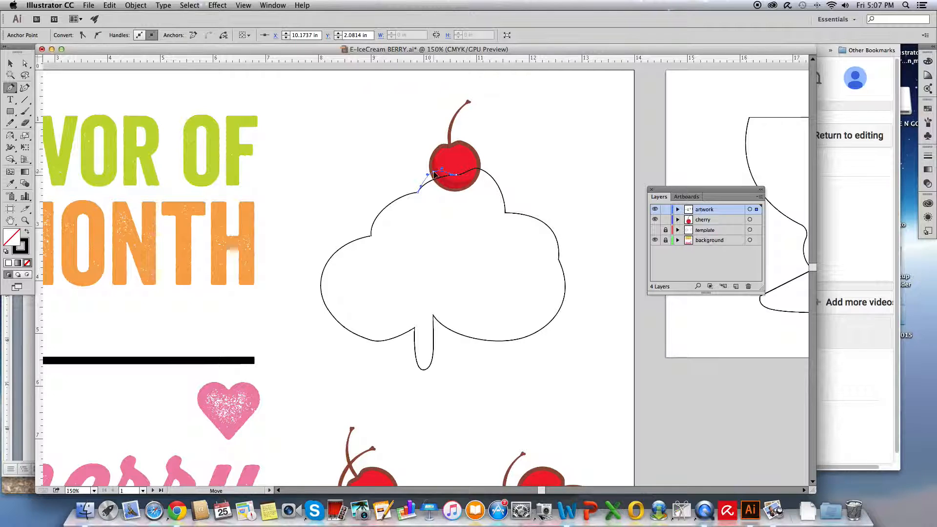
drag(434, 172, 435, 173)
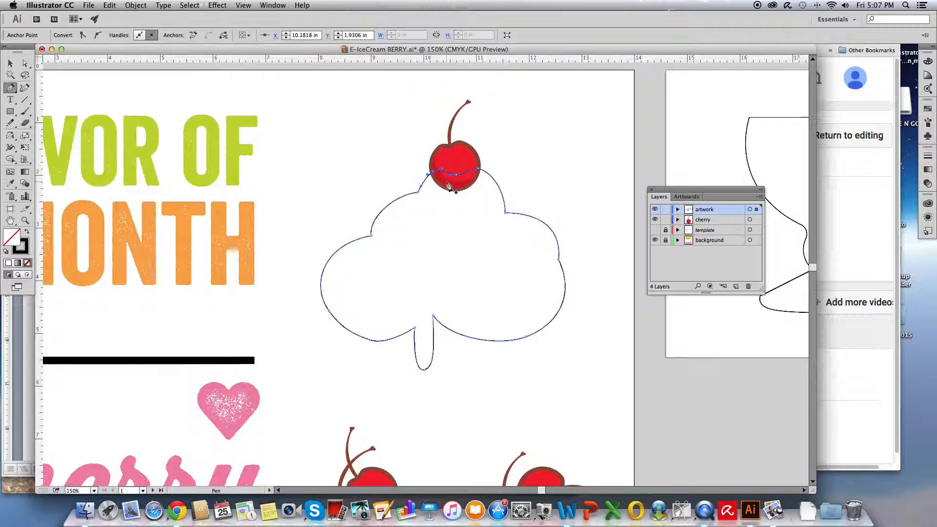
key(super)
click(189, 5)
click(182, 34)
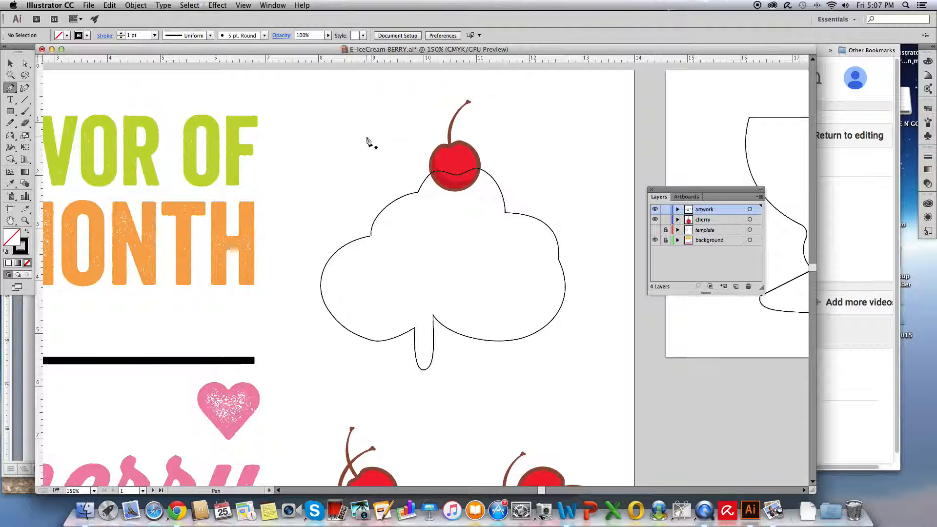
- Delete the anchor point at the tip of the ice cream drip and pull the remaining segment down into a drip shape
click(23, 62)
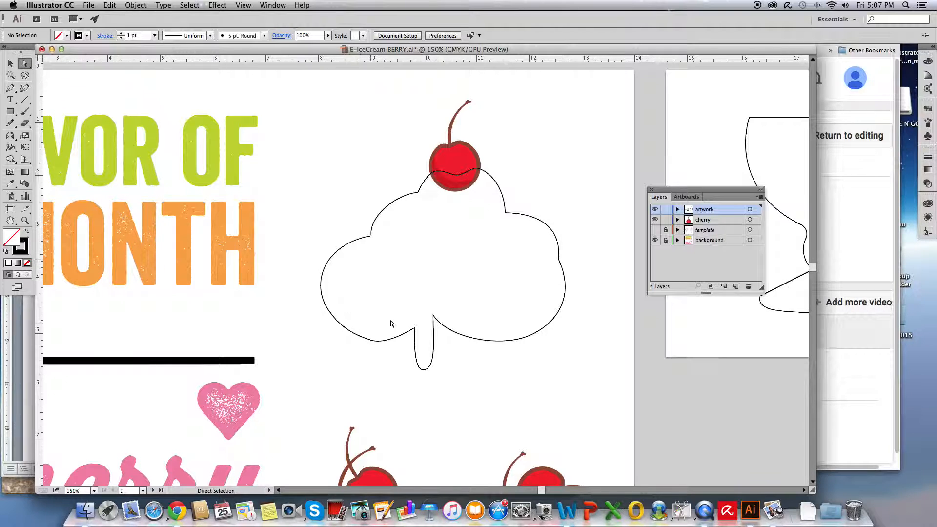
click(446, 331)
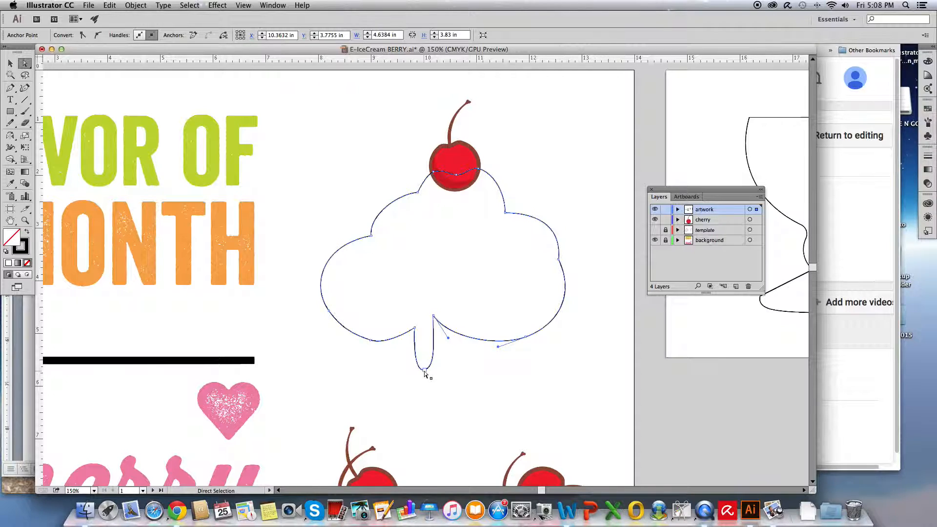
click(10, 89)
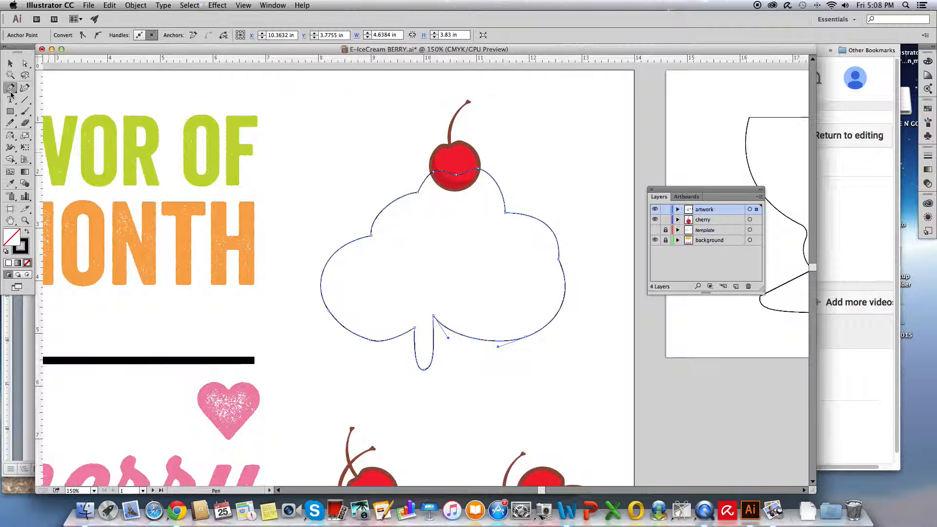
click(424, 371)
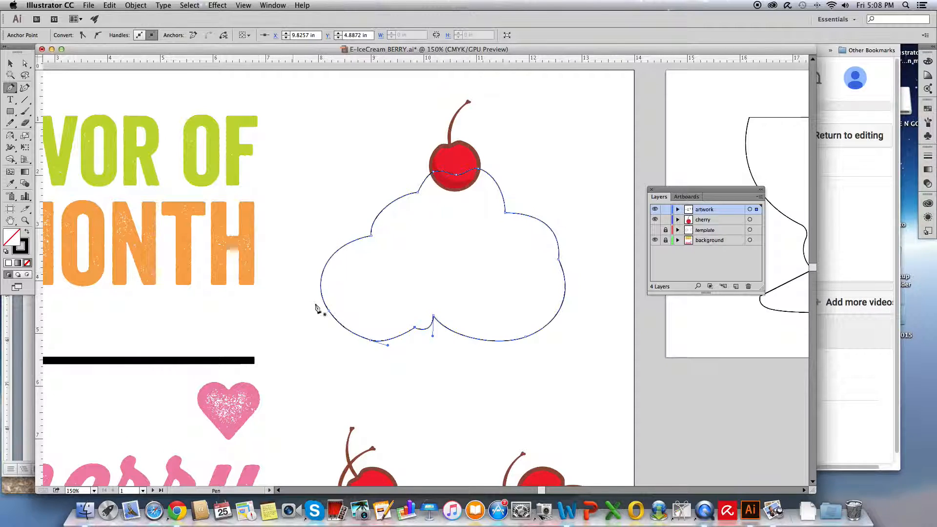
key(super)
drag(424, 331, 423, 363)
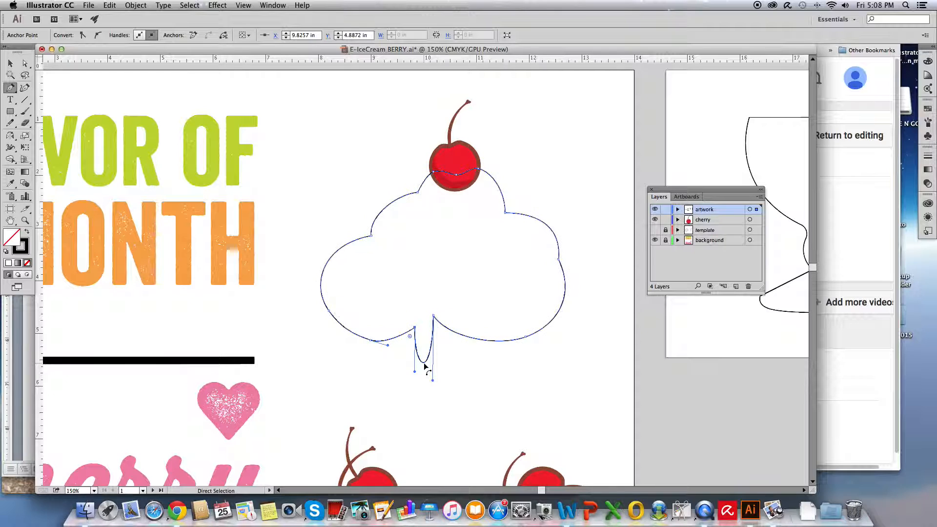
- Deselect the ice cream outline and save the document
click(11, 65)
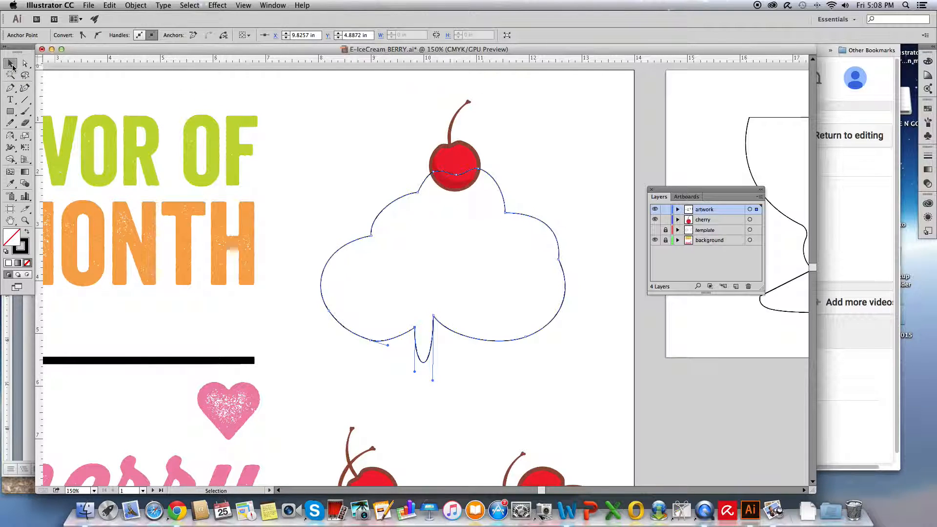
click(312, 143)
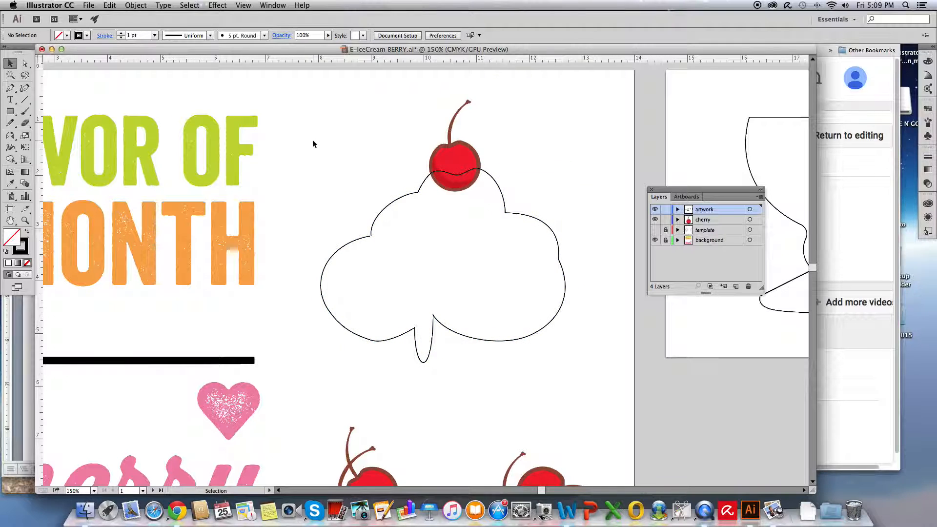
key(super+s)
- Draw a 1 in square in the blank area below the ice cream outline, above the right-hand pair of cherries
scroll(449, 343, down, 3)
scroll(449, 345, right, 3)
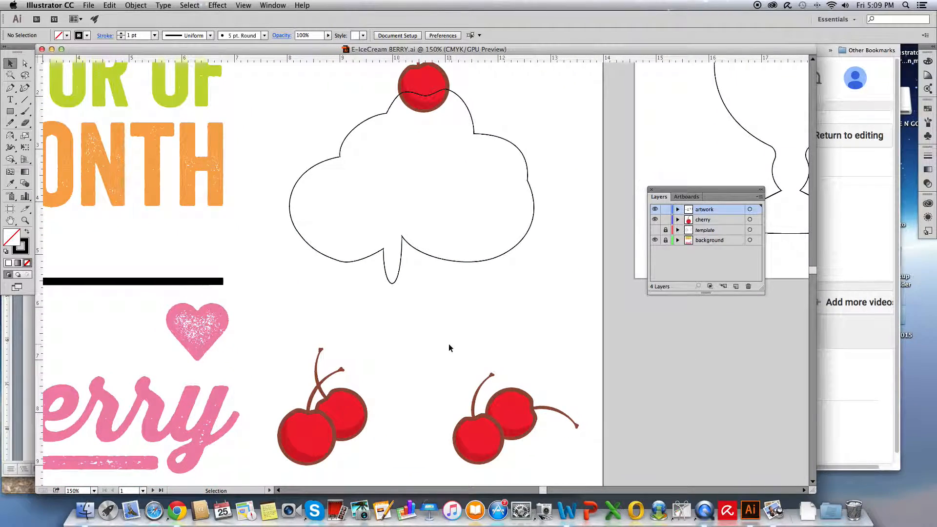
scroll(449, 345, right, 5)
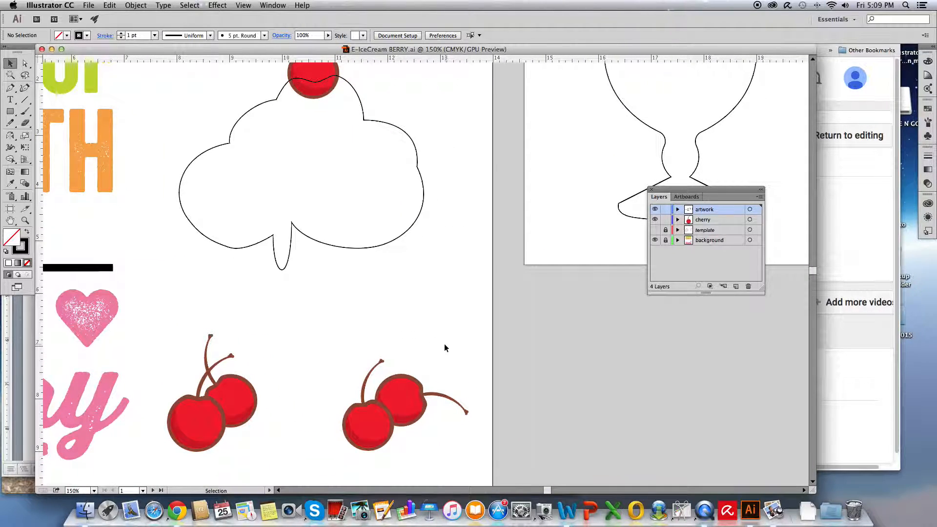
click(9, 111)
drag(398, 286, 446, 329)
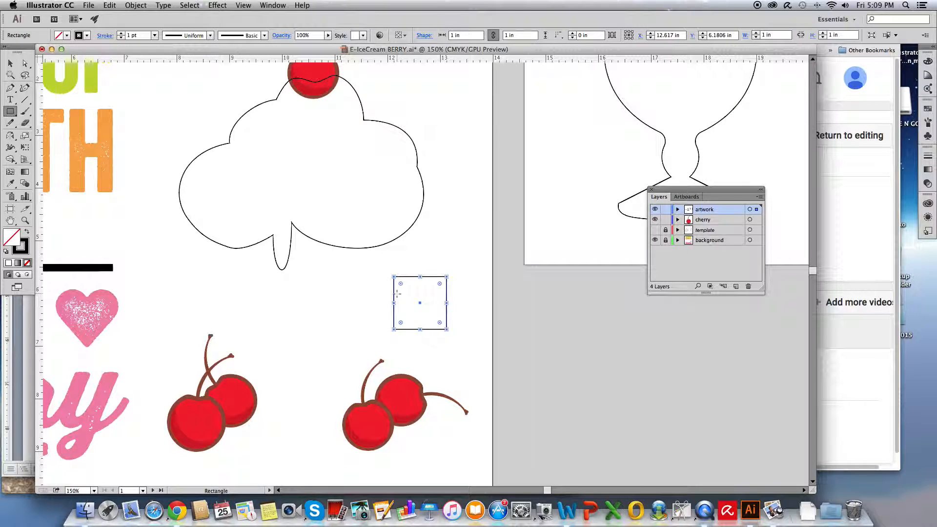
- Add an anchor point at the middle of each of the square's four sides with the Add Anchor Point tool
click(10, 112)
click(25, 67)
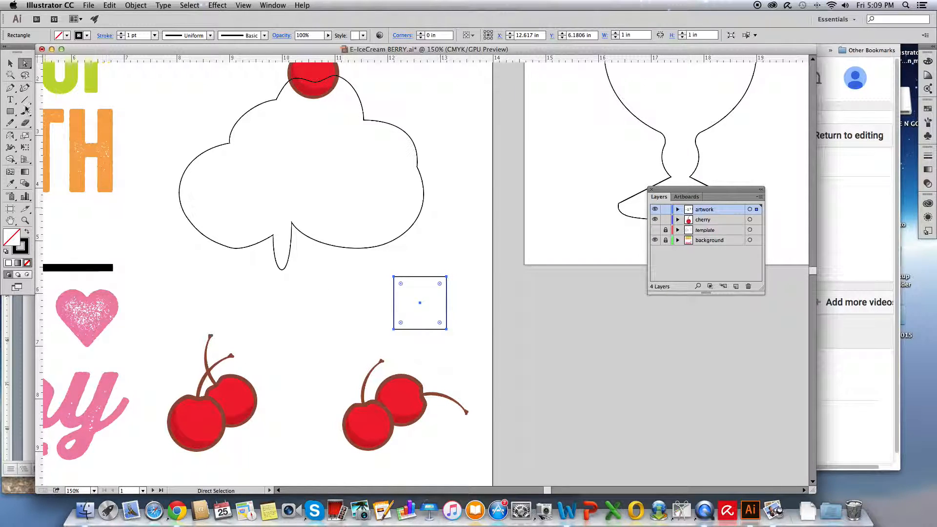
click(11, 91)
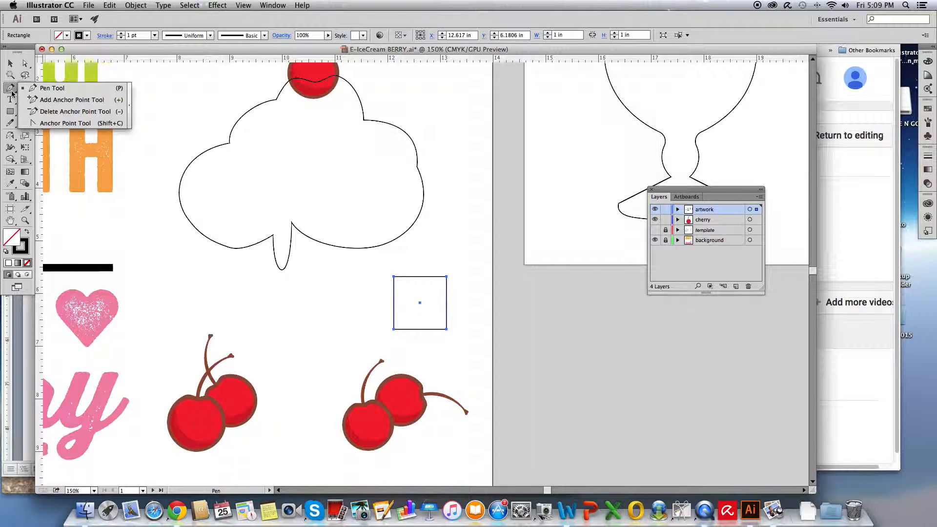
click(41, 100)
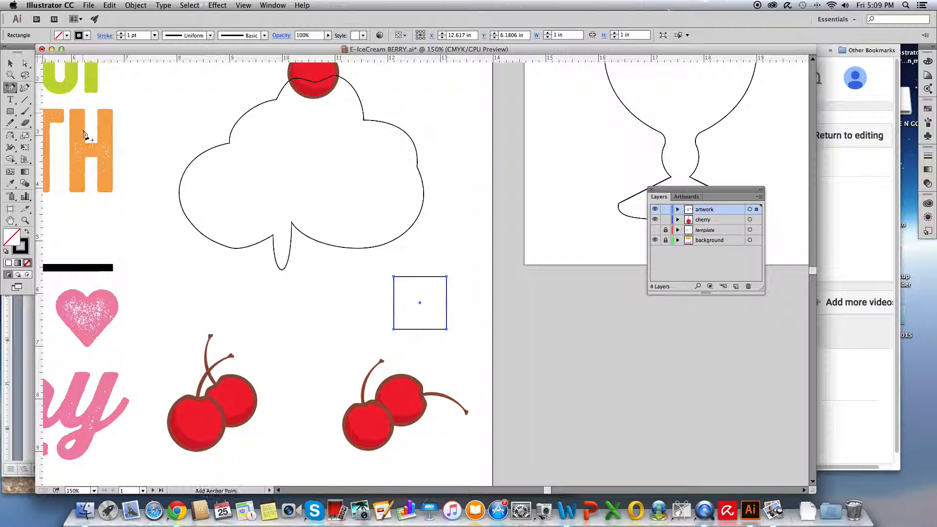
click(420, 280)
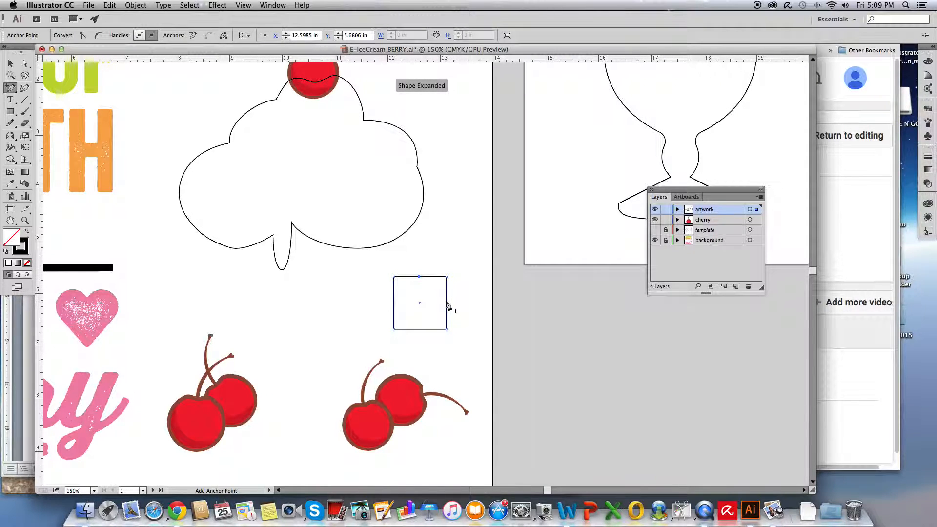
click(447, 306)
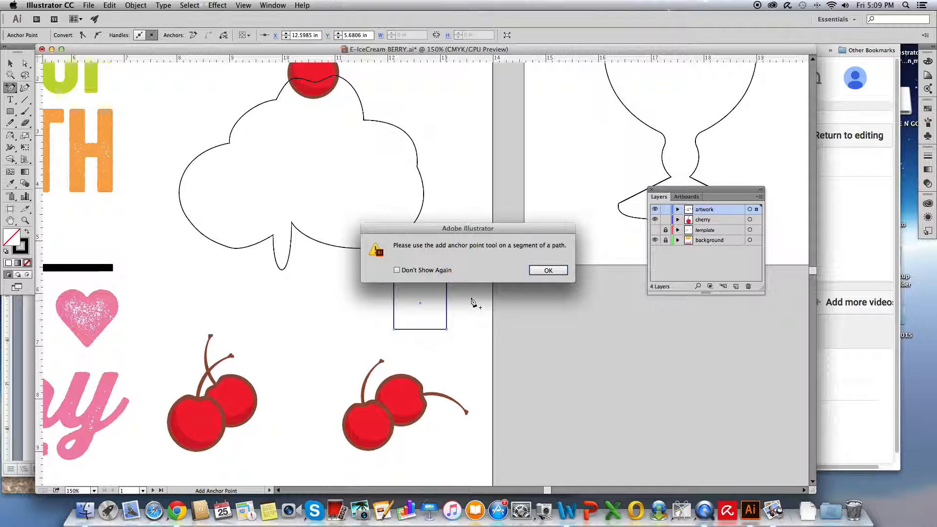
click(535, 272)
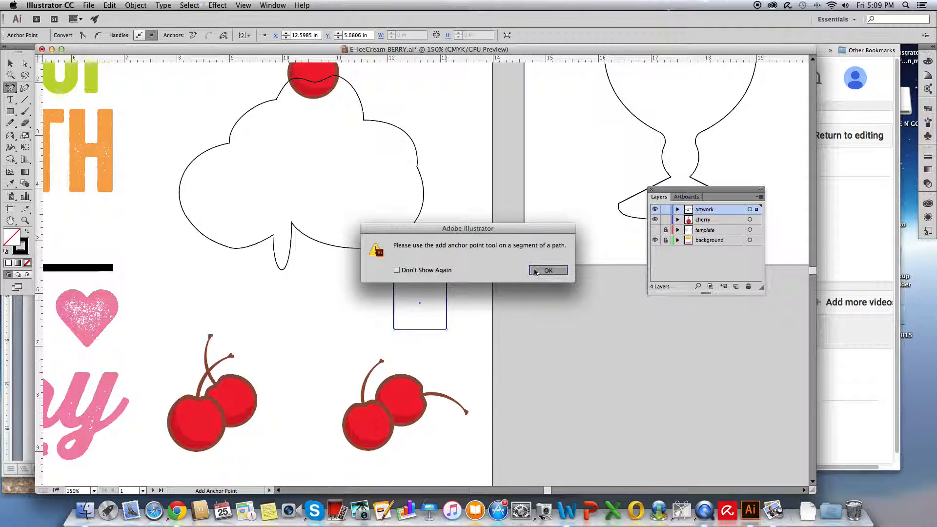
click(446, 300)
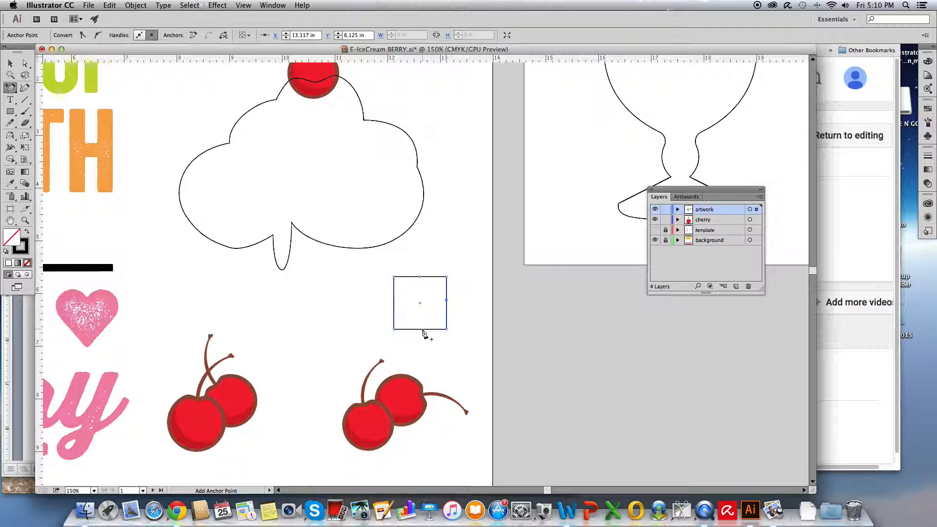
click(422, 329)
click(394, 302)
- Move the square's four side midpoints inward toward the centre to form a four-pointed star
click(26, 64)
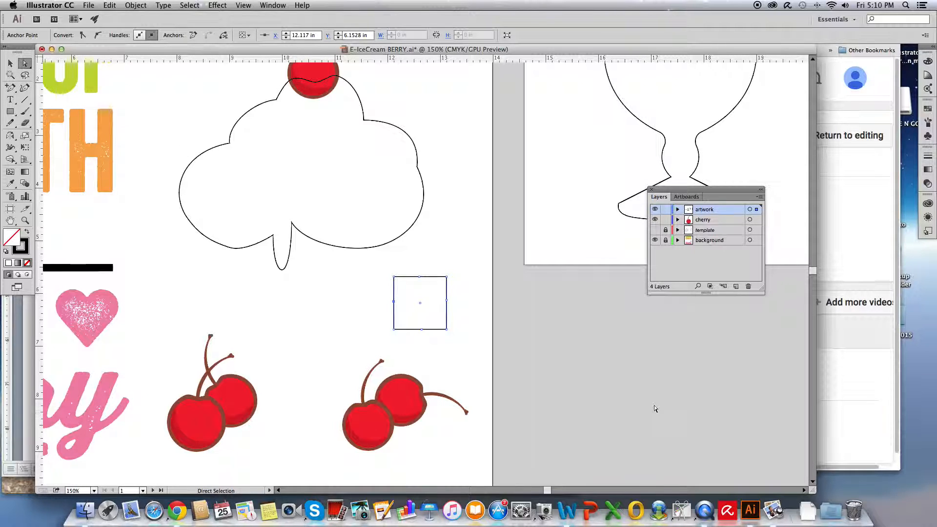
drag(419, 277, 421, 293)
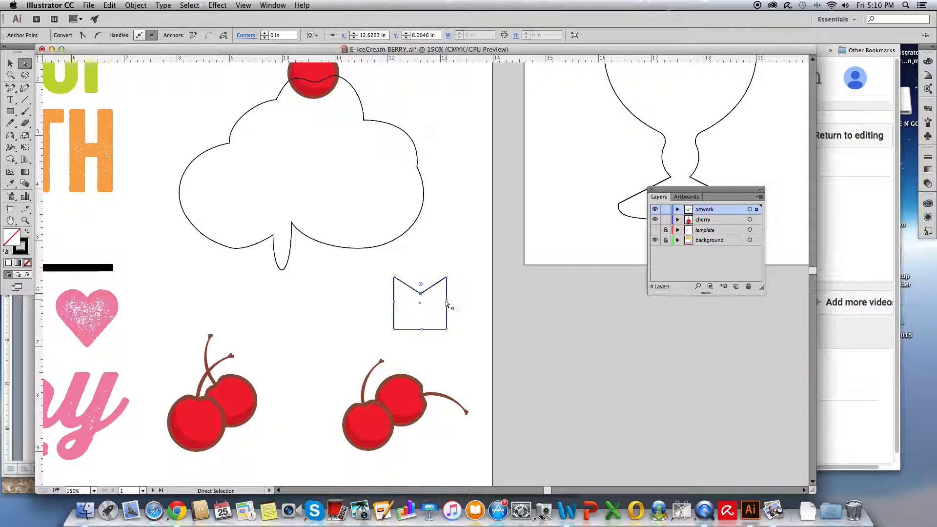
drag(447, 302, 412, 303)
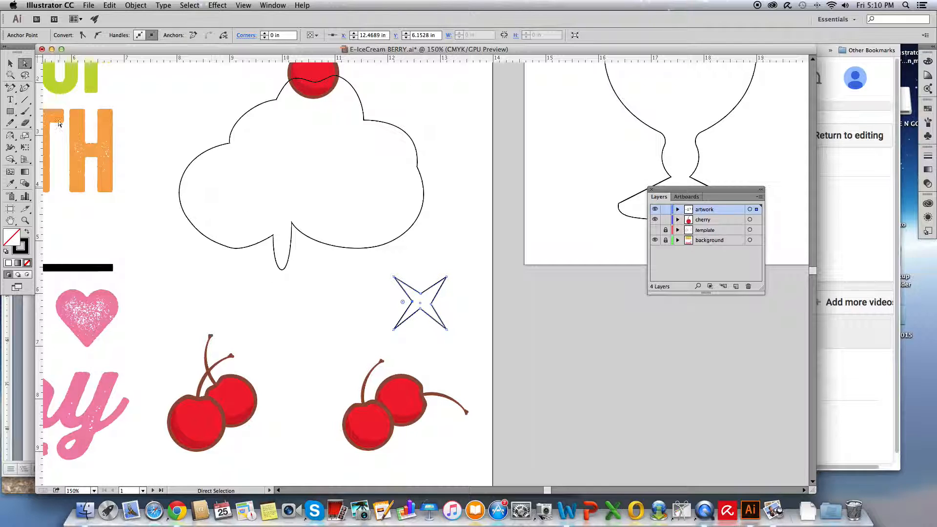
- Convert the star's four outer corners into smooth curves with the Anchor Point tool, forming a four-petal flower
drag(7, 90, 39, 126)
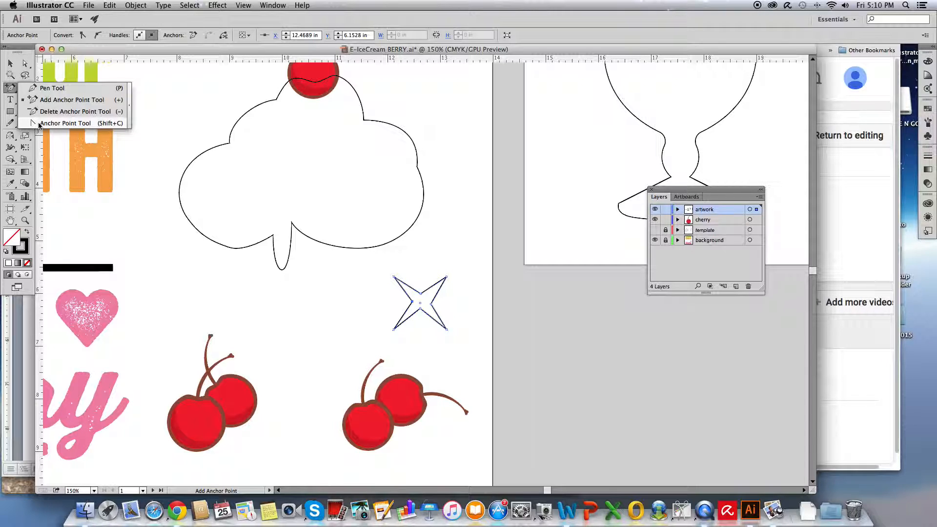
drag(39, 125, 39, 125)
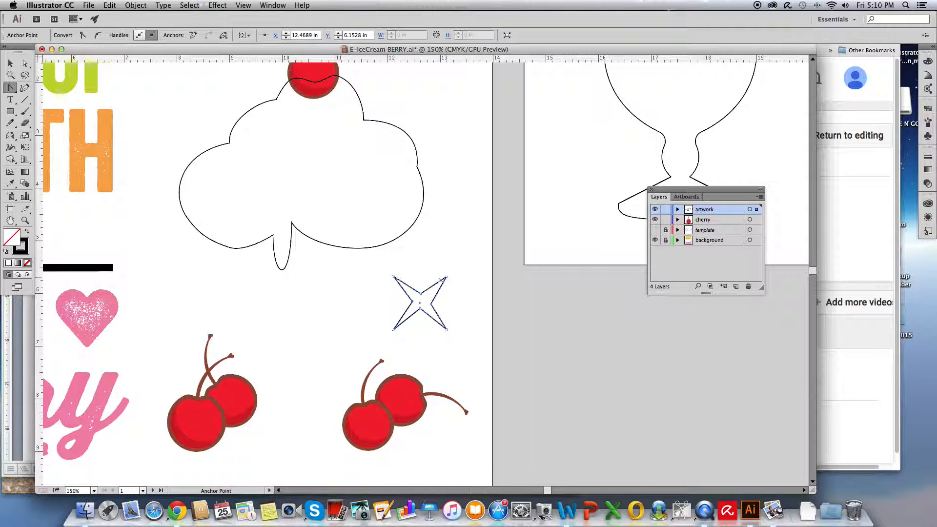
drag(446, 279, 466, 302)
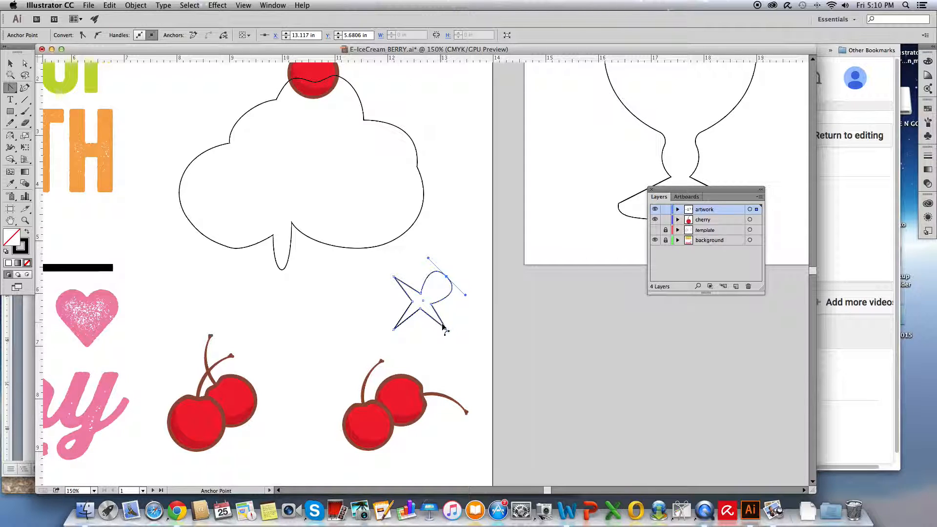
drag(447, 330, 433, 348)
drag(394, 331, 420, 257)
click(394, 277)
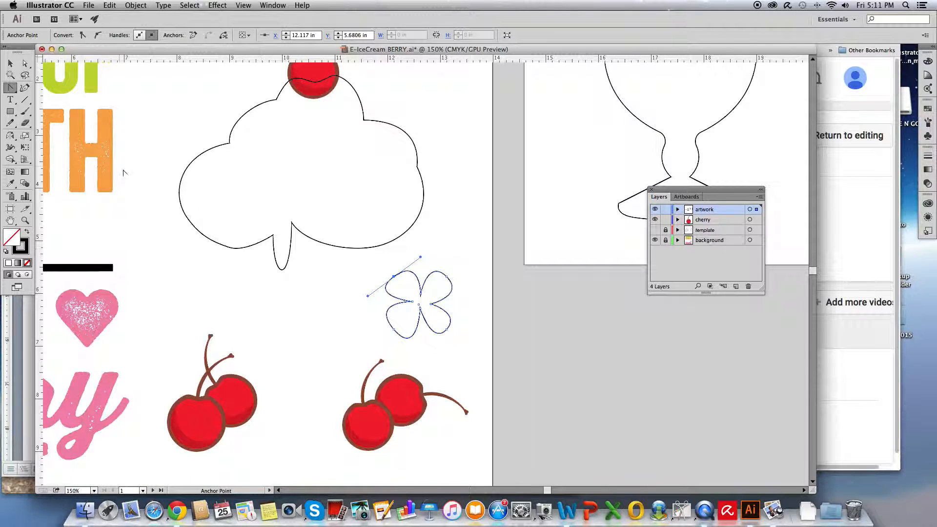
- Add an anchor point on each side of the flower's bottom notch with the Add Anchor Point tool
click(16, 89)
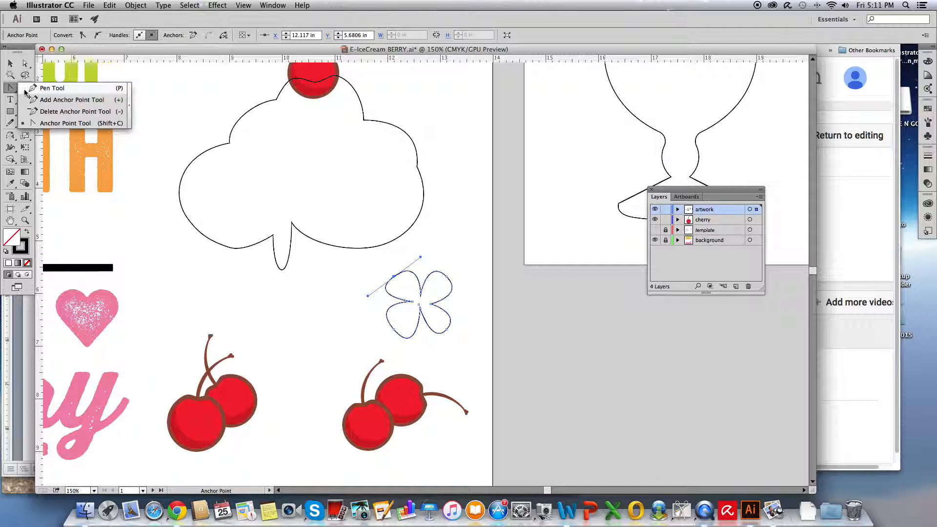
click(68, 100)
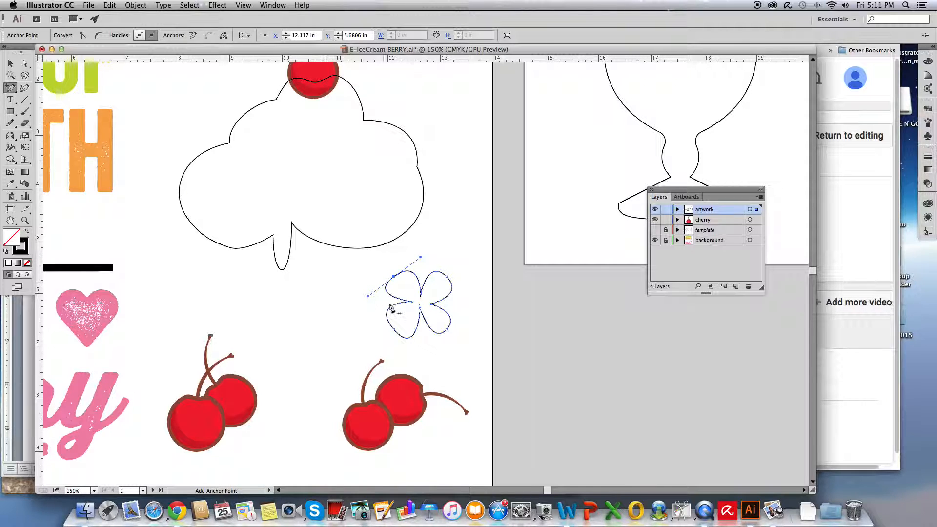
click(420, 317)
click(424, 320)
- Move the anchor points at the flower's bottom notch straight down to form a narrow stem between the two lower petals
click(25, 63)
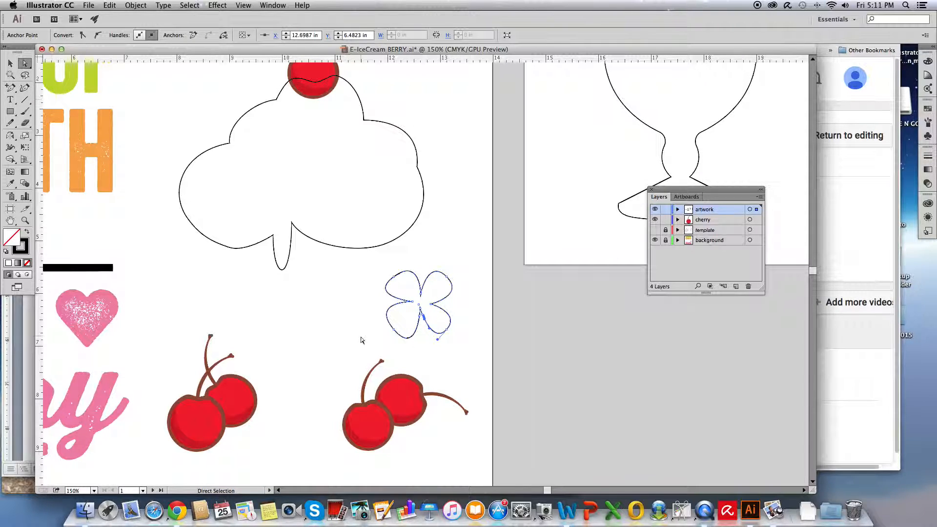
click(418, 323)
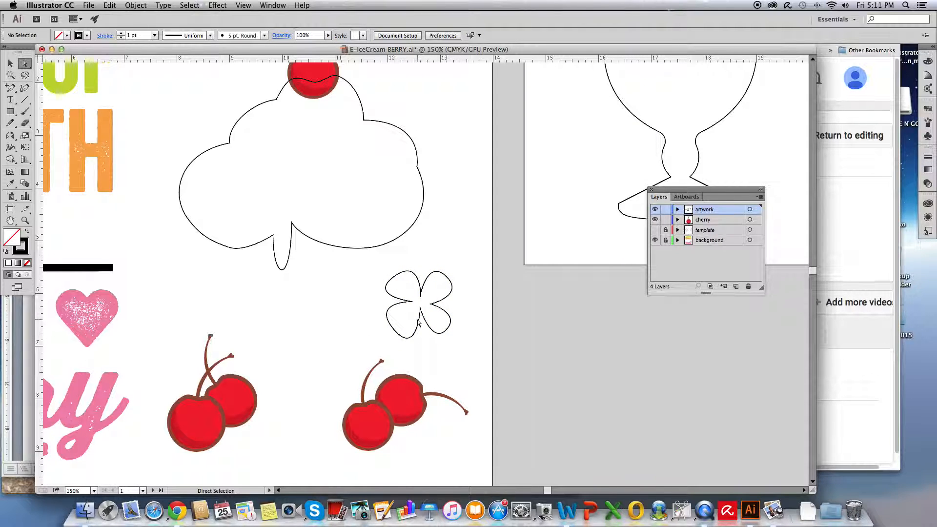
click(24, 220)
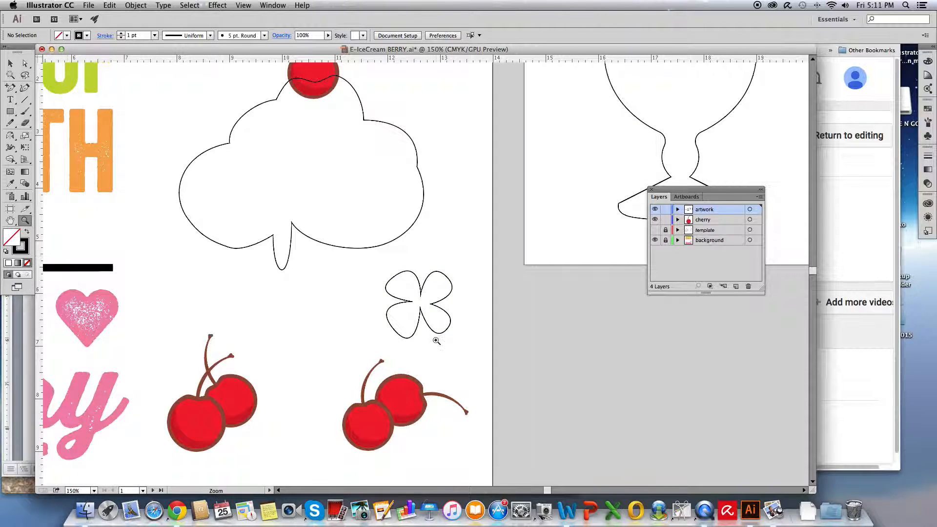
click(423, 309)
click(419, 280)
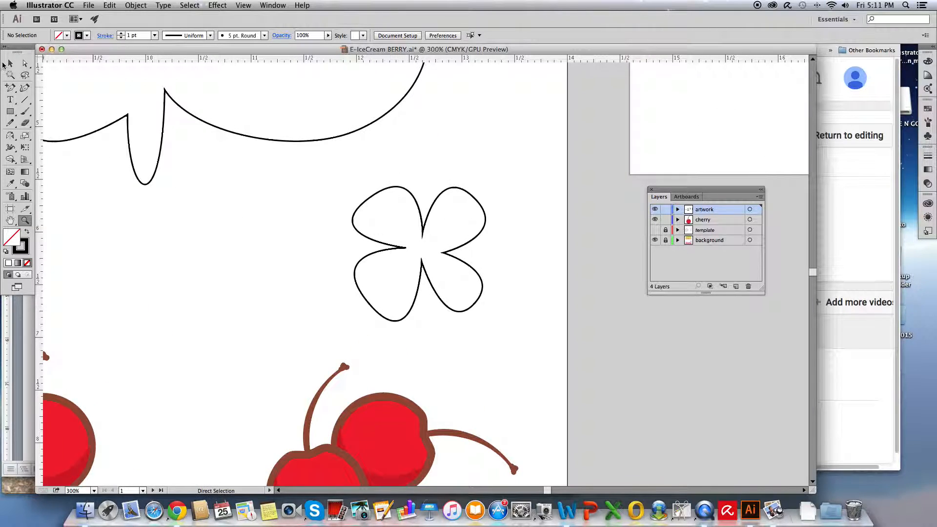
click(25, 63)
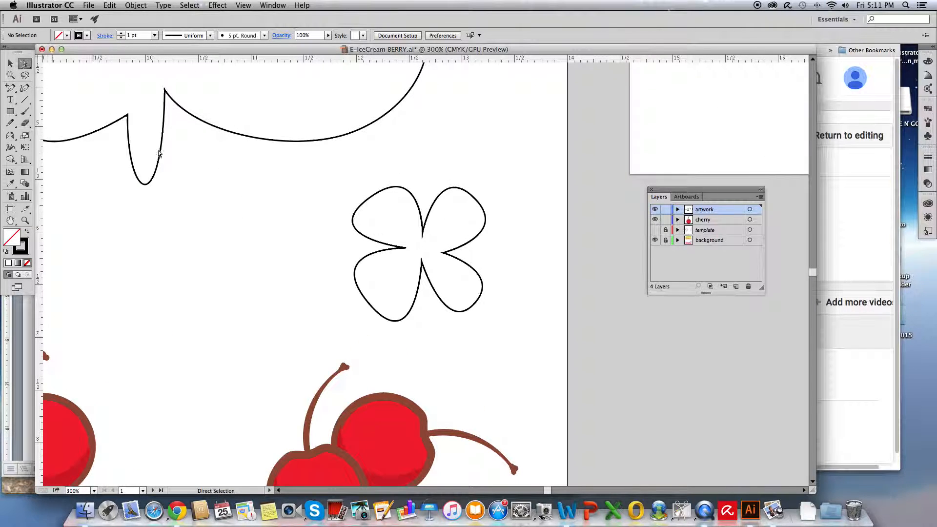
click(419, 290)
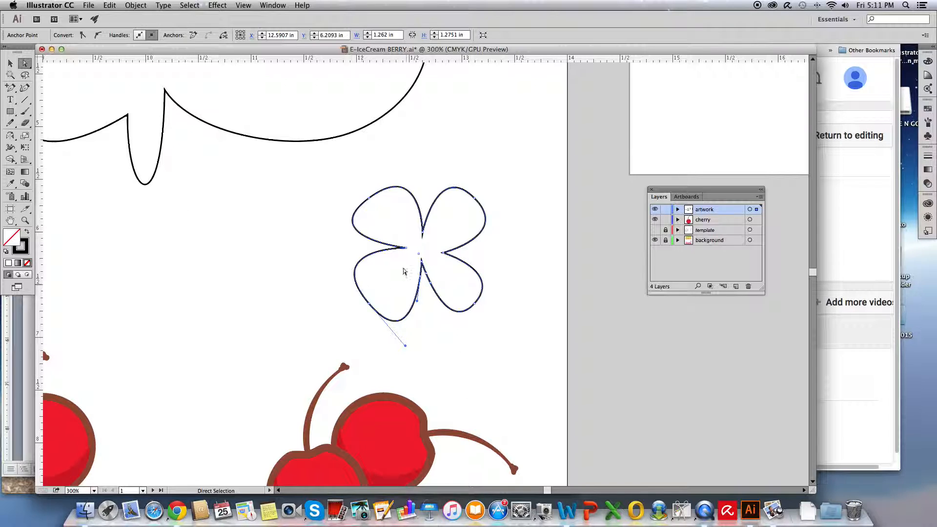
drag(423, 263, 417, 356)
drag(423, 270, 430, 356)
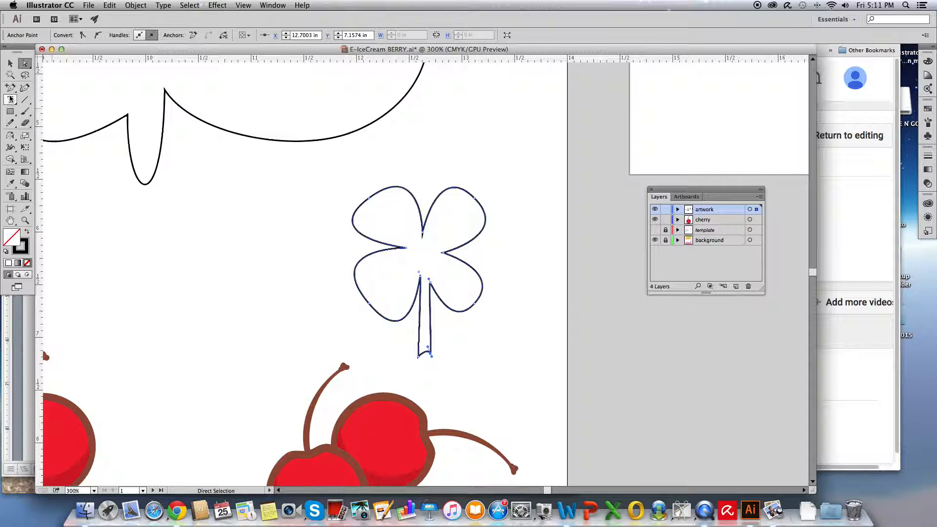
- Remove the stem by deleting its two lower anchor points and its upper right one with the Delete Anchor Point tool
drag(9, 91, 47, 87)
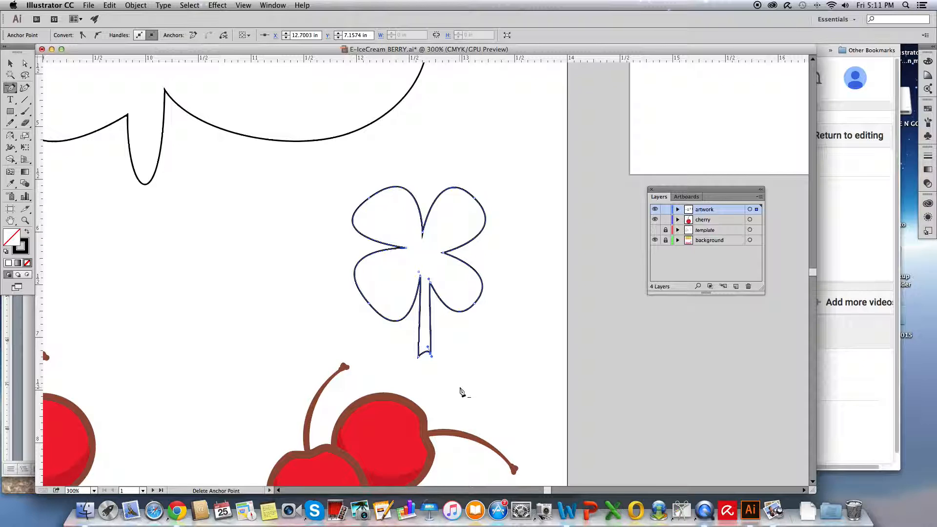
click(419, 358)
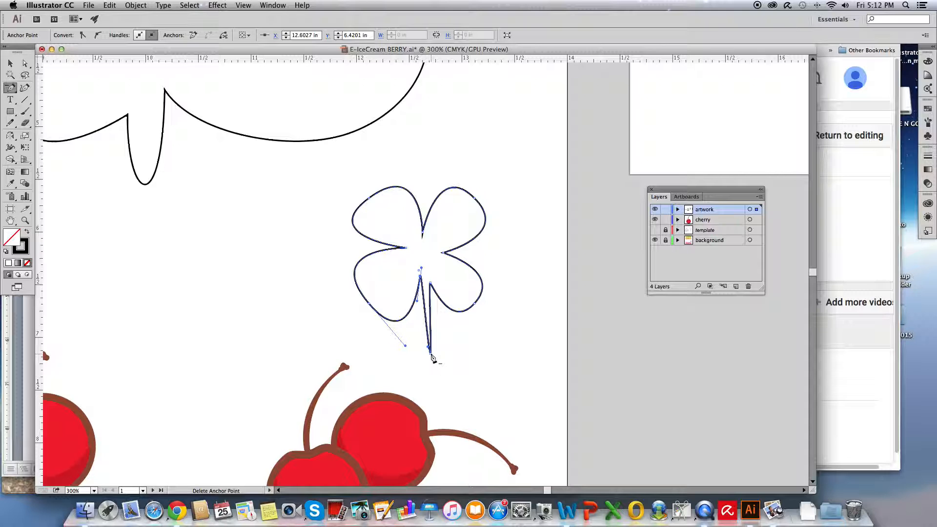
click(429, 355)
click(430, 282)
click(559, 270)
click(429, 282)
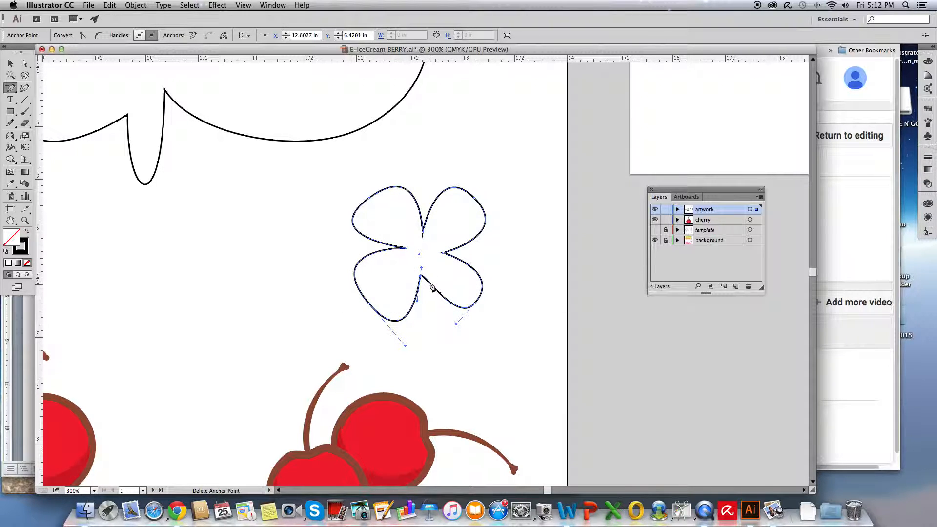
- Delete the remaining inner anchor points between the petals, turning the flower into a single rounded shape
click(443, 253)
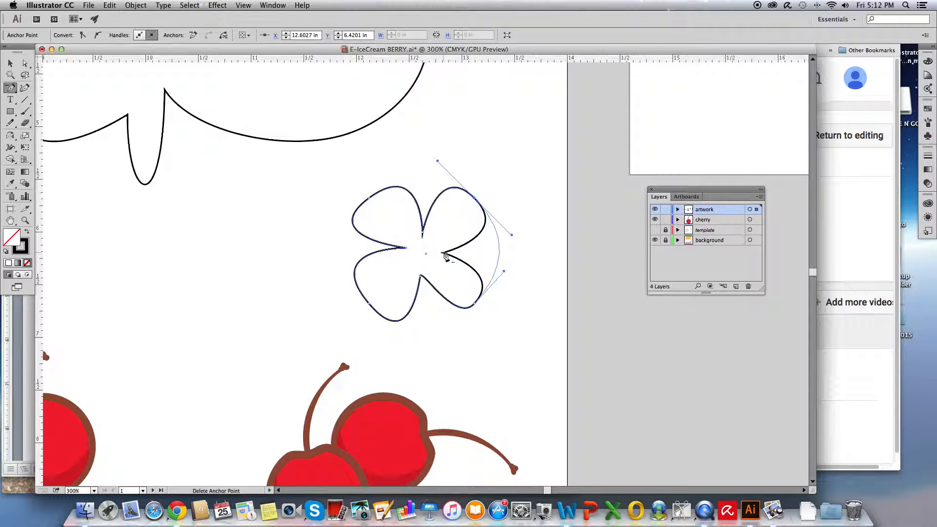
click(423, 231)
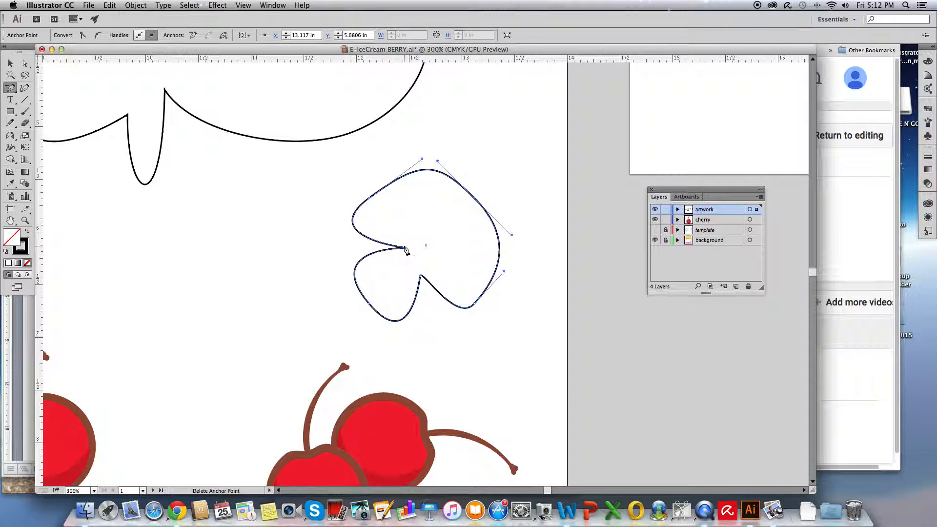
click(407, 252)
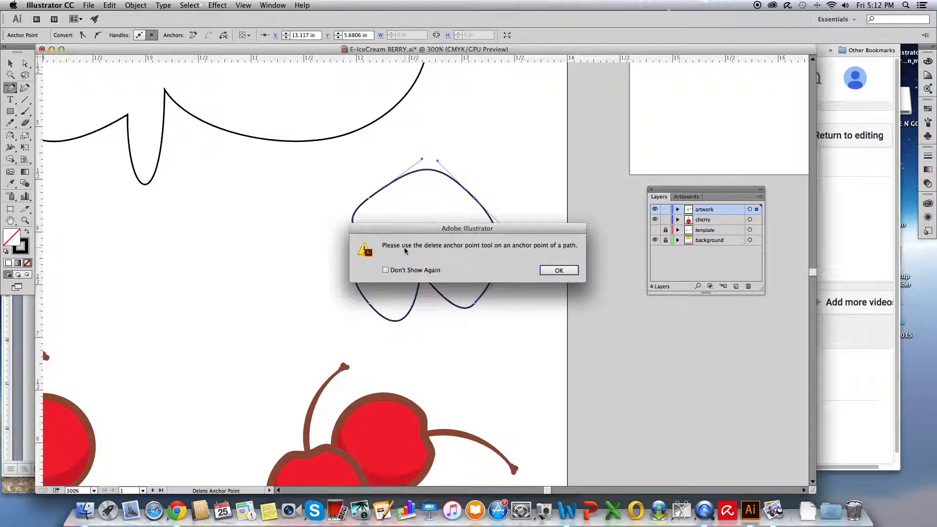
click(558, 271)
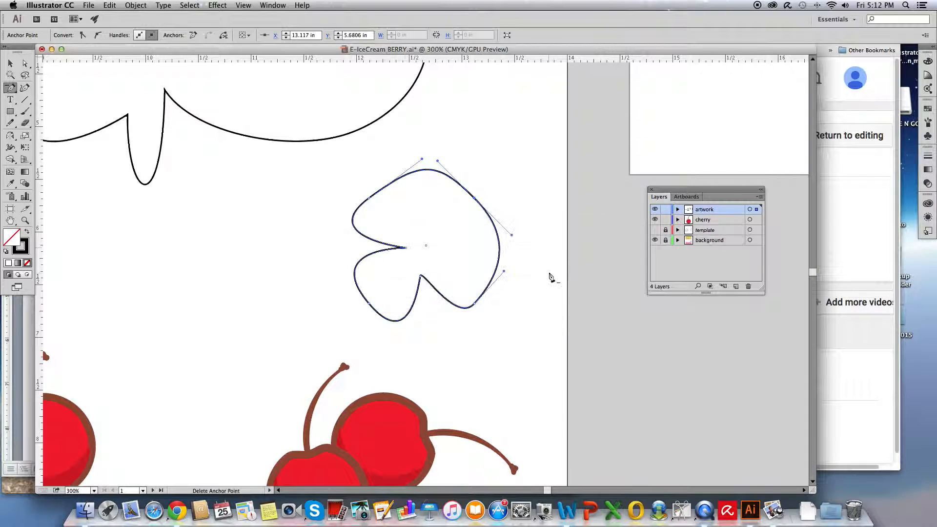
click(406, 248)
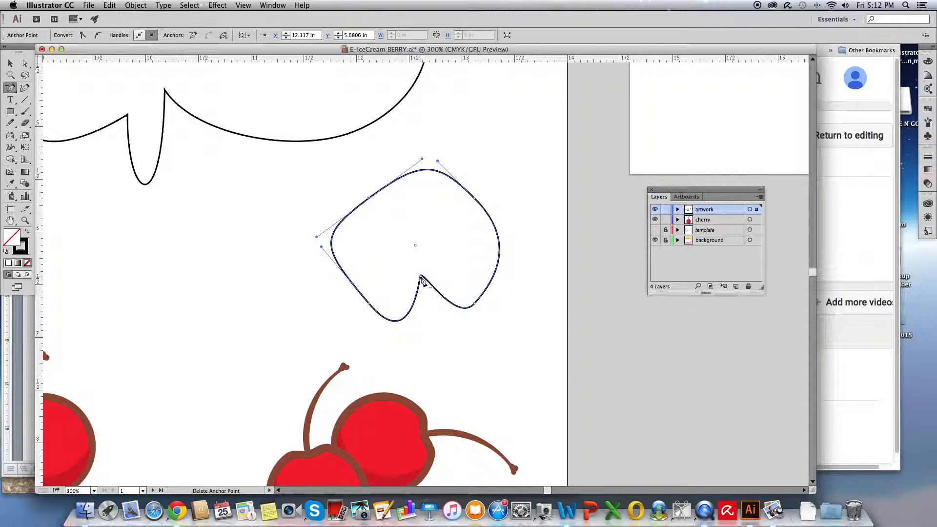
click(423, 279)
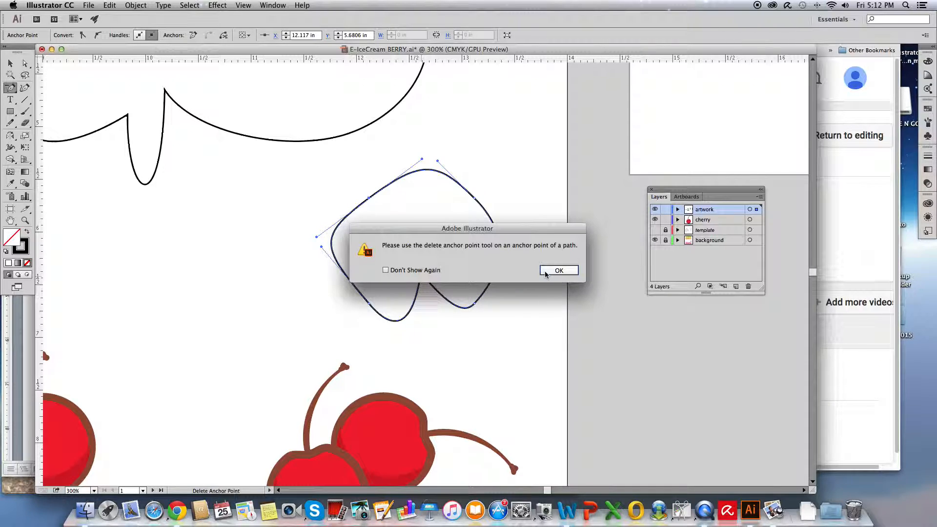
click(560, 270)
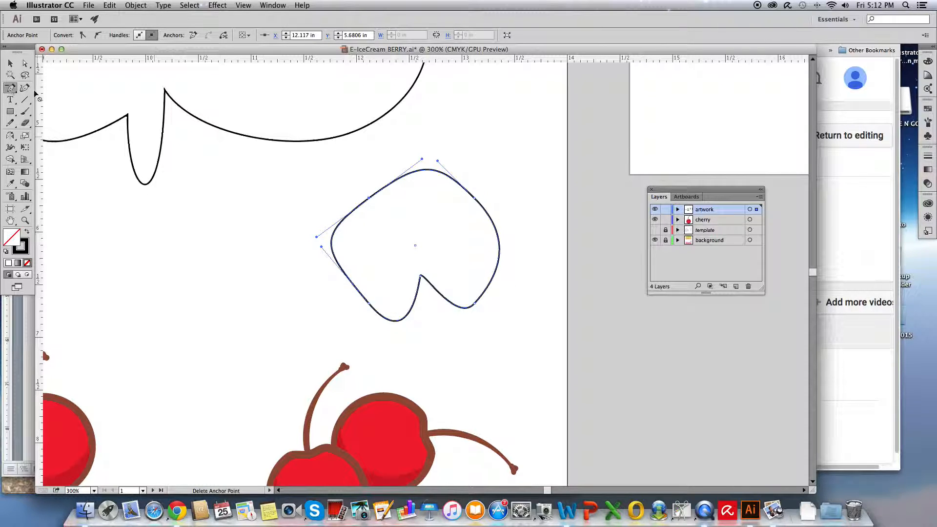
drag(10, 87, 38, 90)
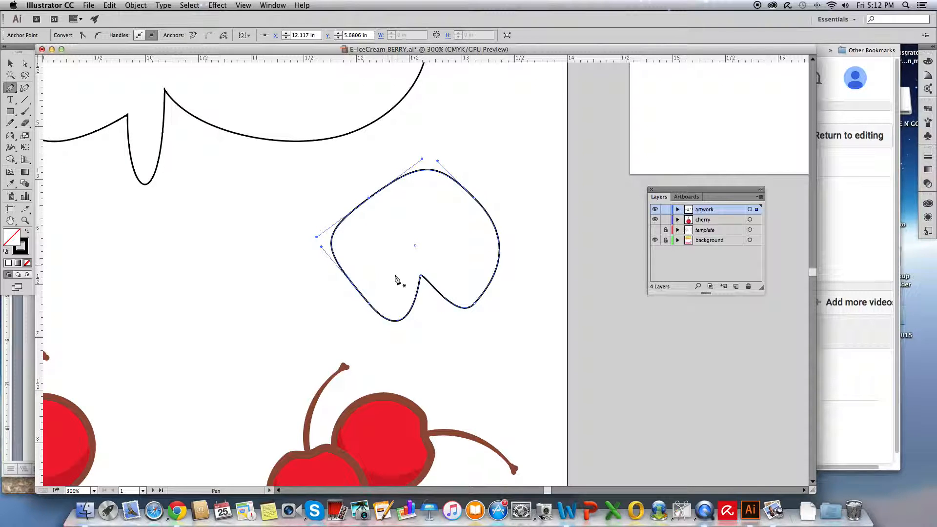
click(421, 278)
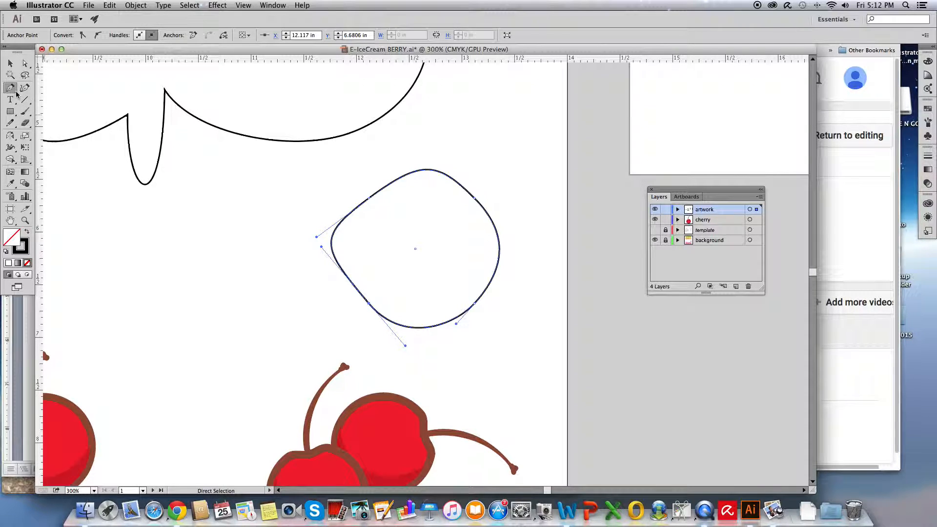
- Convert the rounded shape's four smooth anchor points to corner points with the Anchor Point tool, restoring the square
drag(14, 92, 48, 125)
click(369, 200)
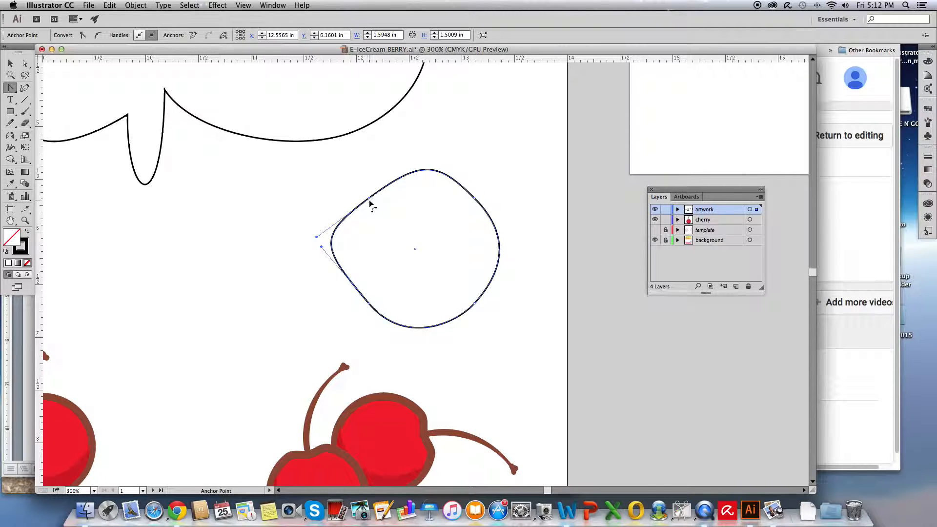
click(369, 200)
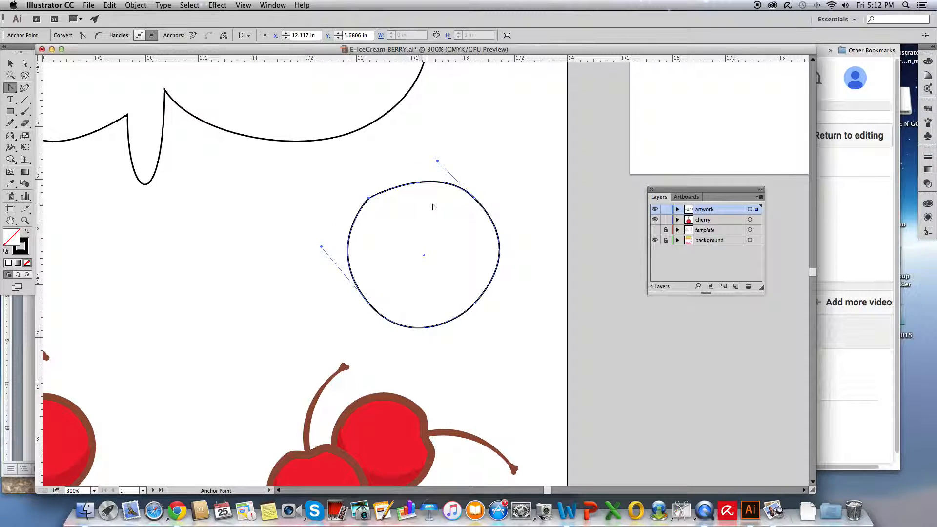
click(475, 199)
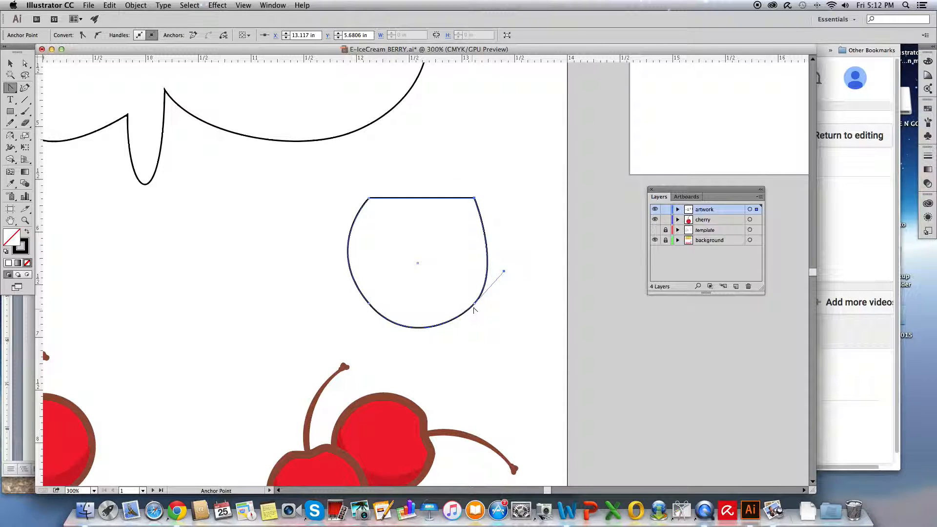
click(475, 306)
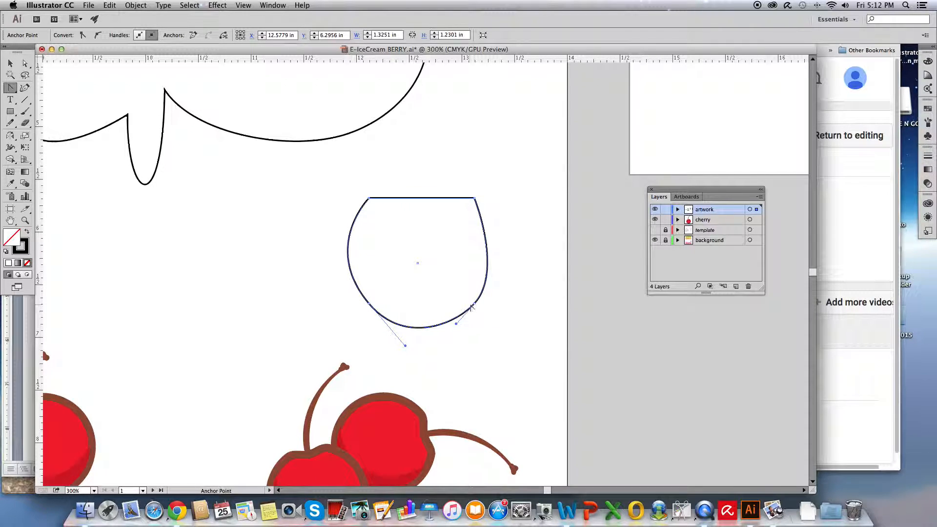
click(475, 306)
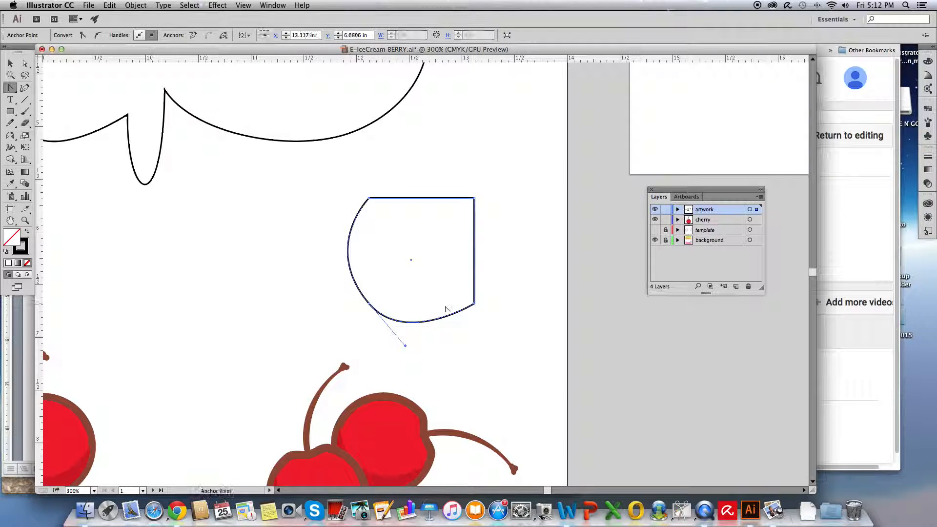
click(369, 305)
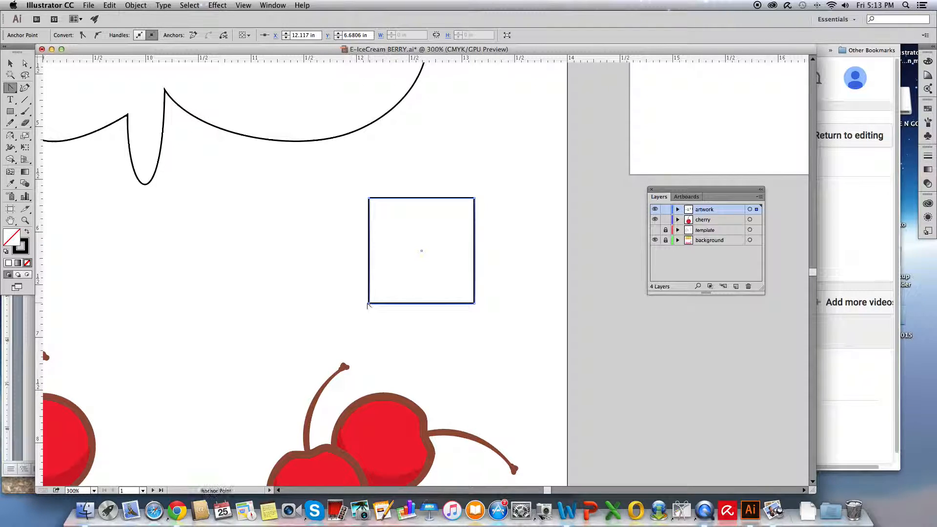
- Delete the square below the ice cream outline
click(11, 63)
click(323, 261)
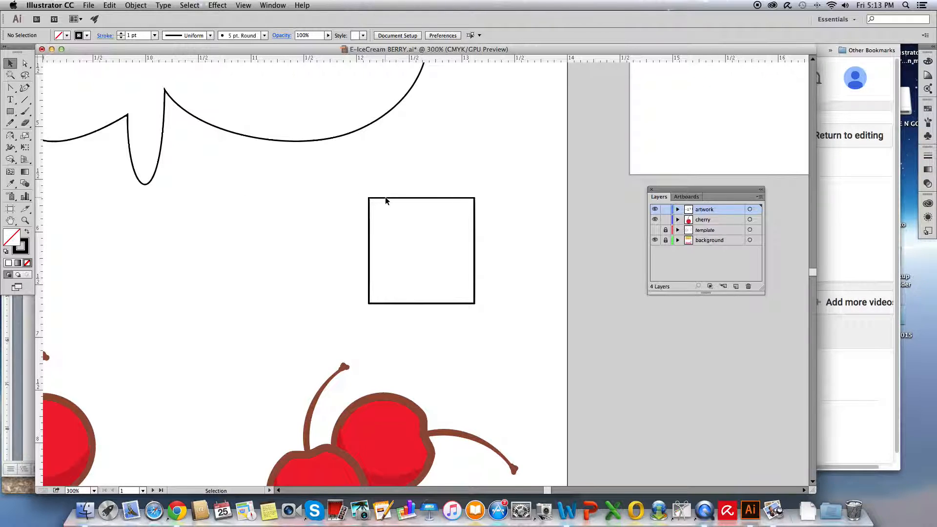
drag(385, 200, 426, 235)
key(Delete)
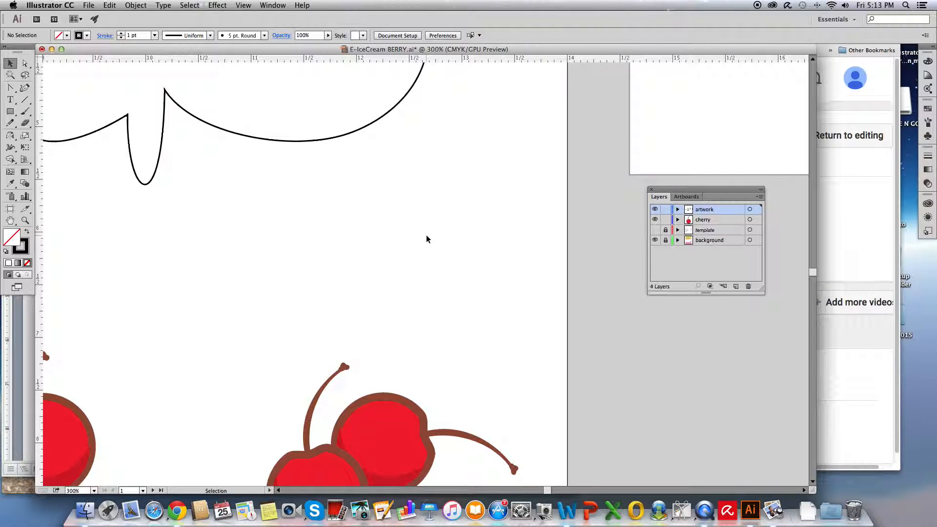
- Fit the whole artboard in the window and save the document
double_click(11, 222)
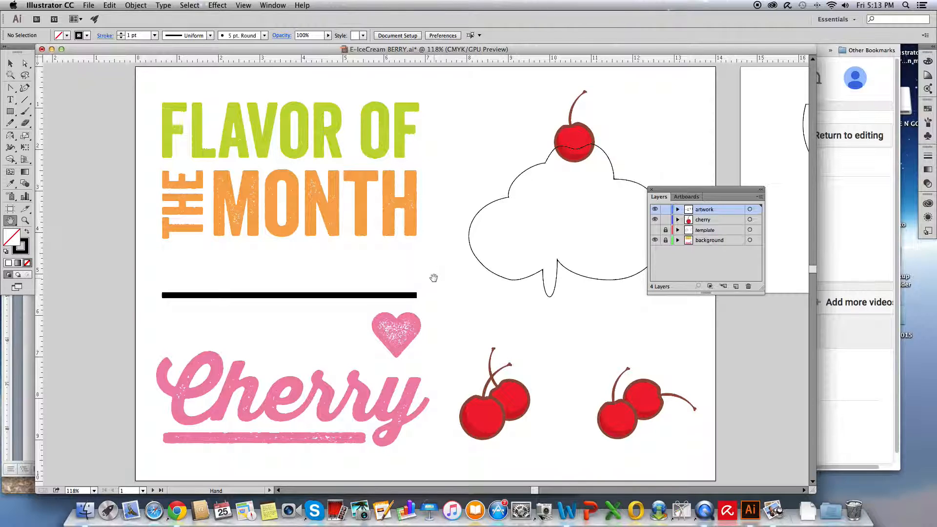
key(v)
key(super+s)
key(h)
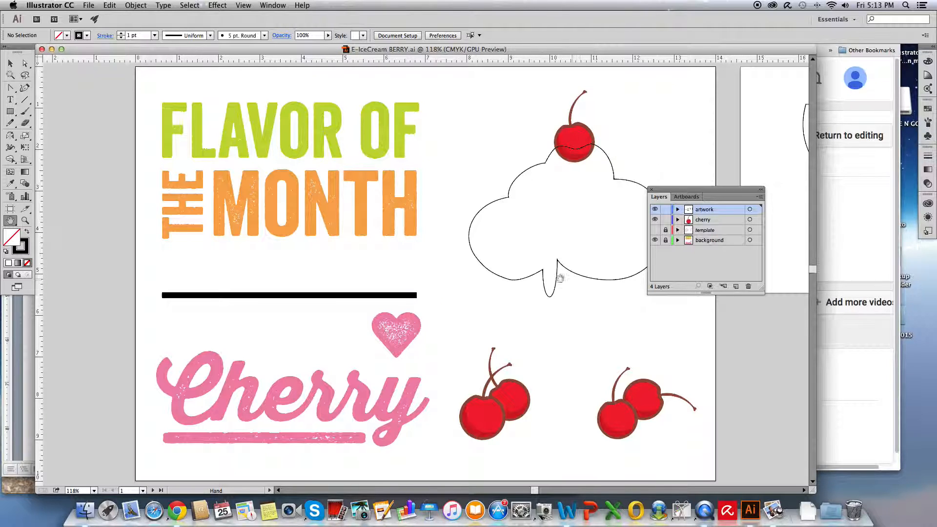